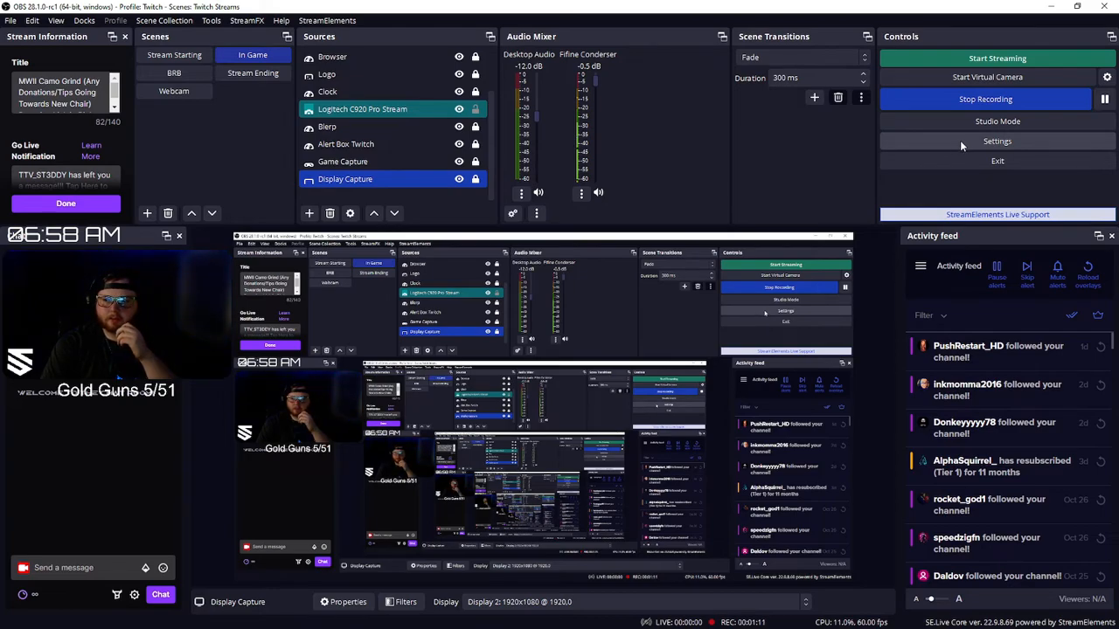
- Open the settings and examine the stream section's list of available streaming services
click(952, 143)
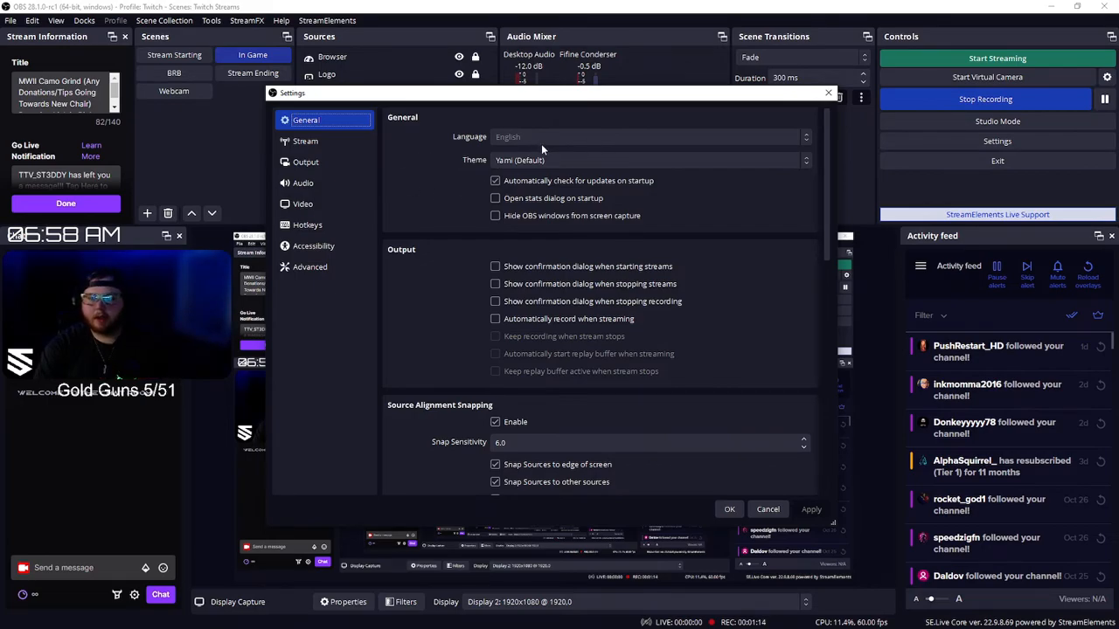
click(327, 147)
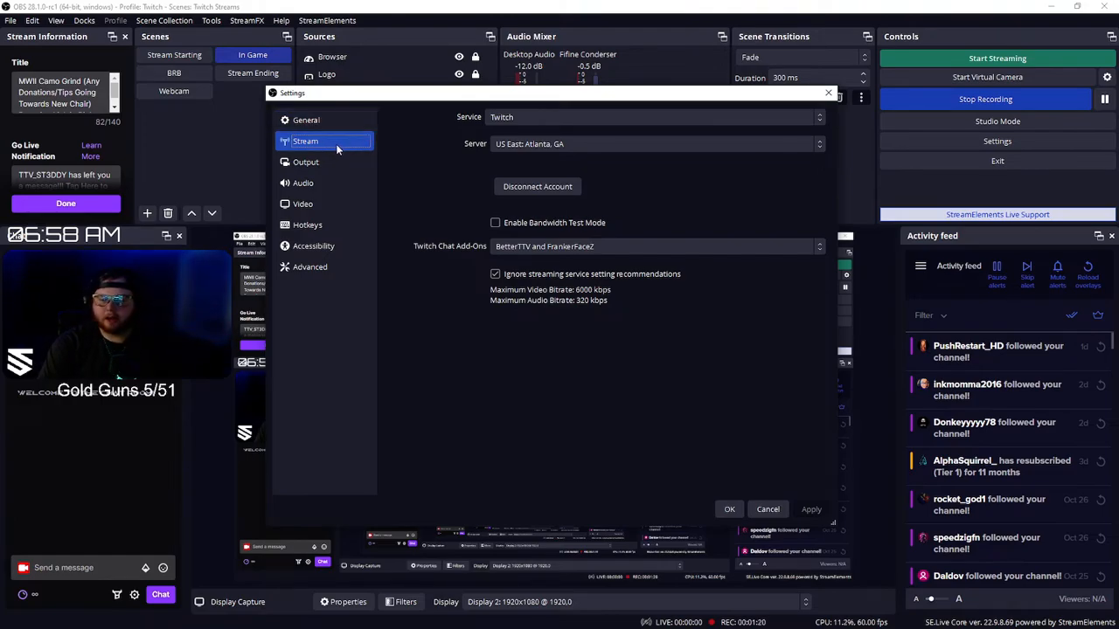
click(521, 120)
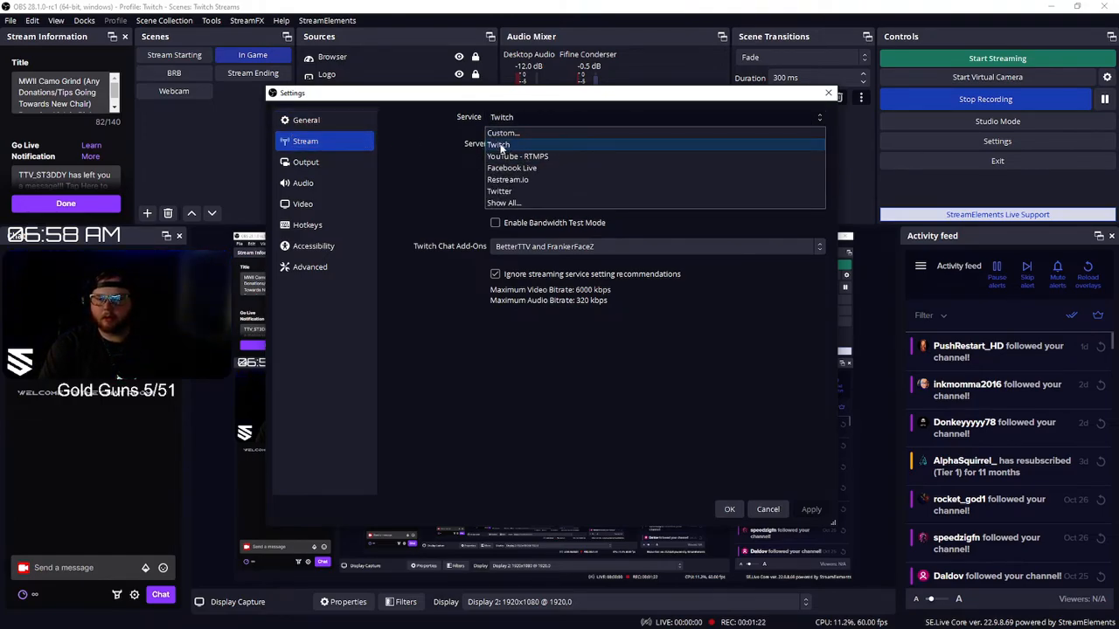
click(449, 137)
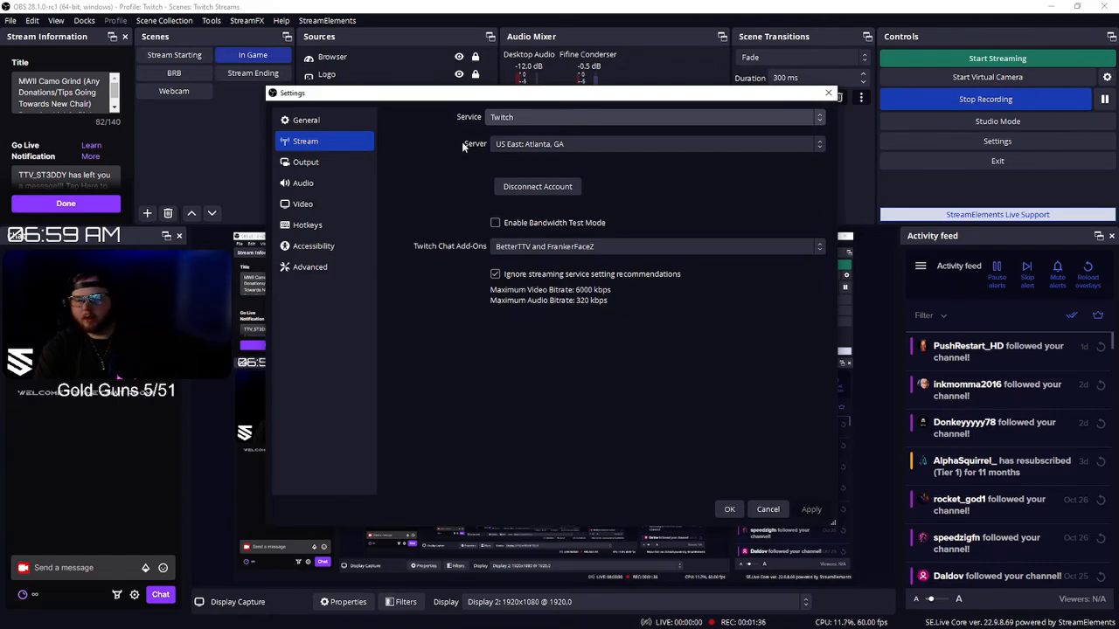
- Set the streaming encoder's bitrate to 6000 Kbps in the output settings
click(305, 162)
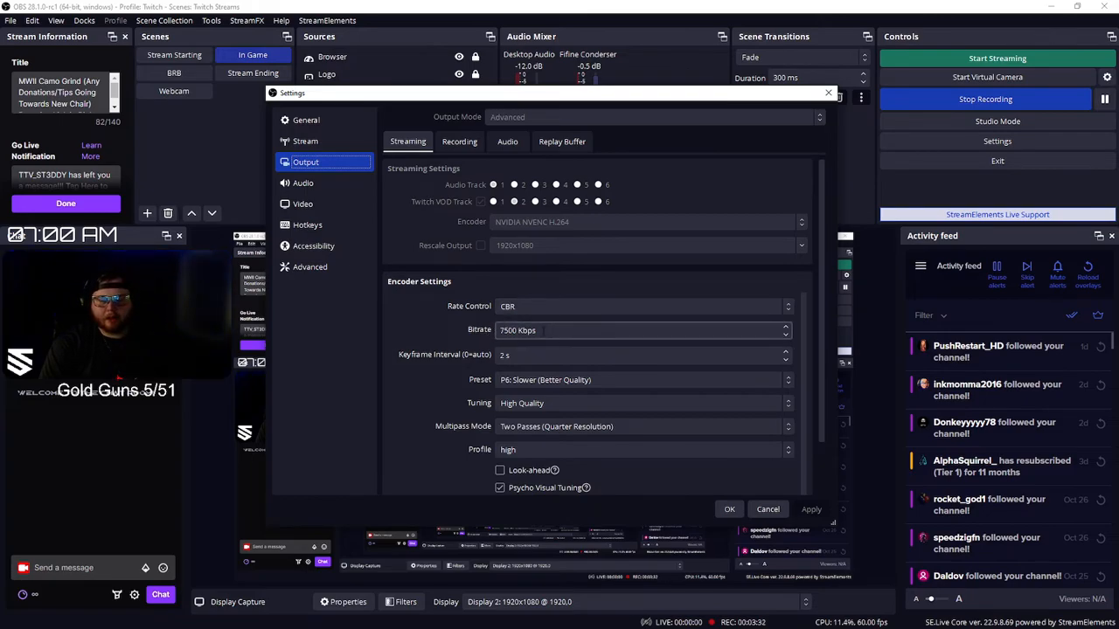
click(502, 332)
double_click(501, 331)
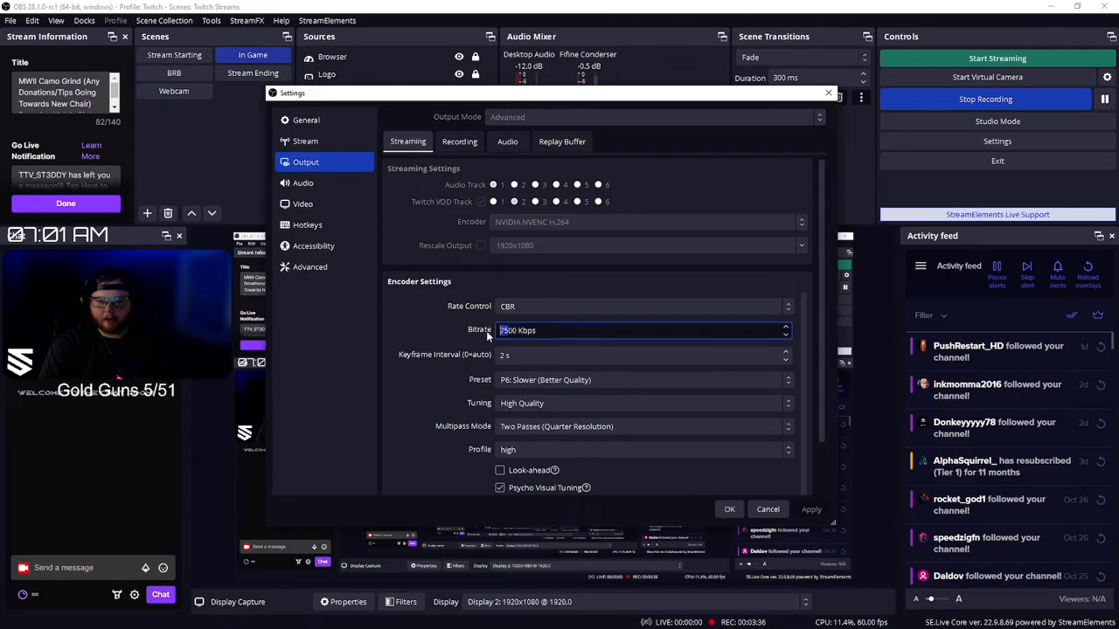
text(60)
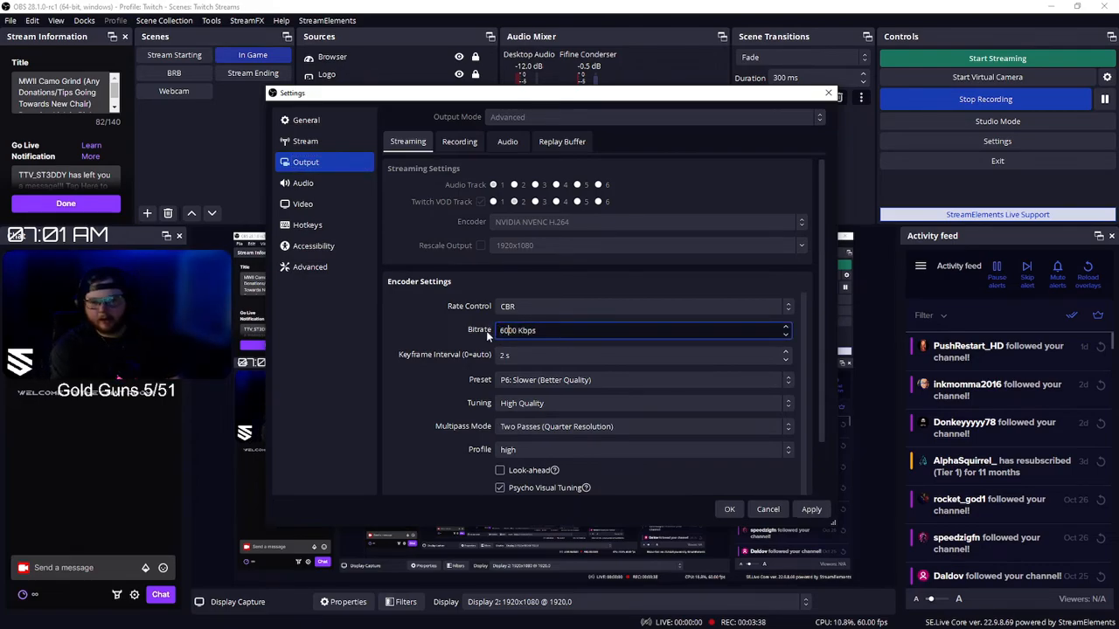
click(430, 320)
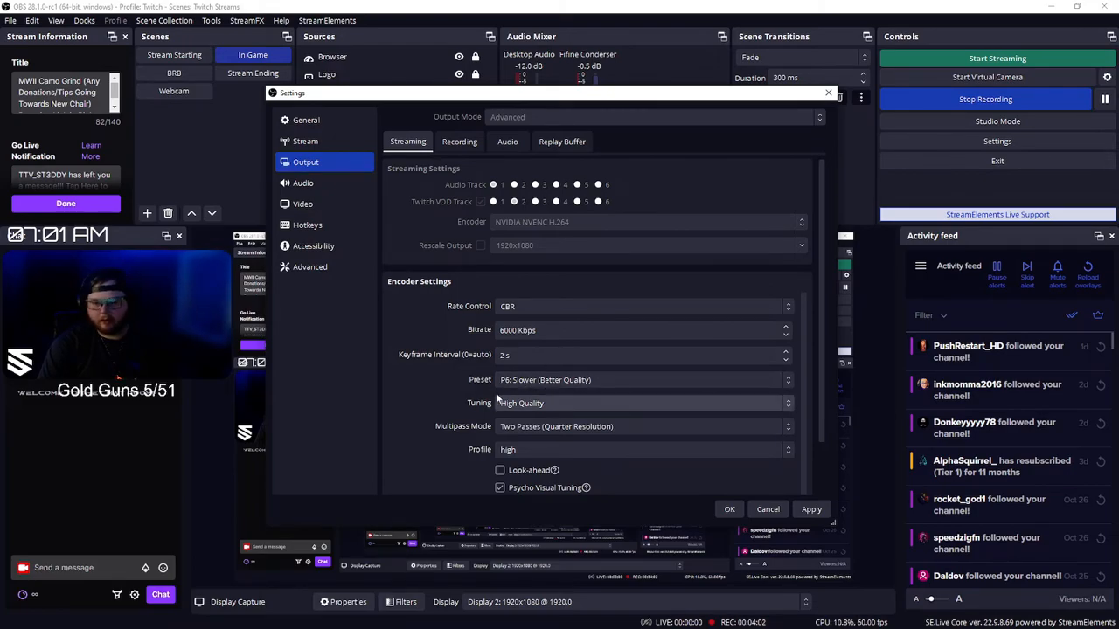
- Examine the available Preset and Tuning options in the streaming encoder settings
scroll(473, 380, down, 1)
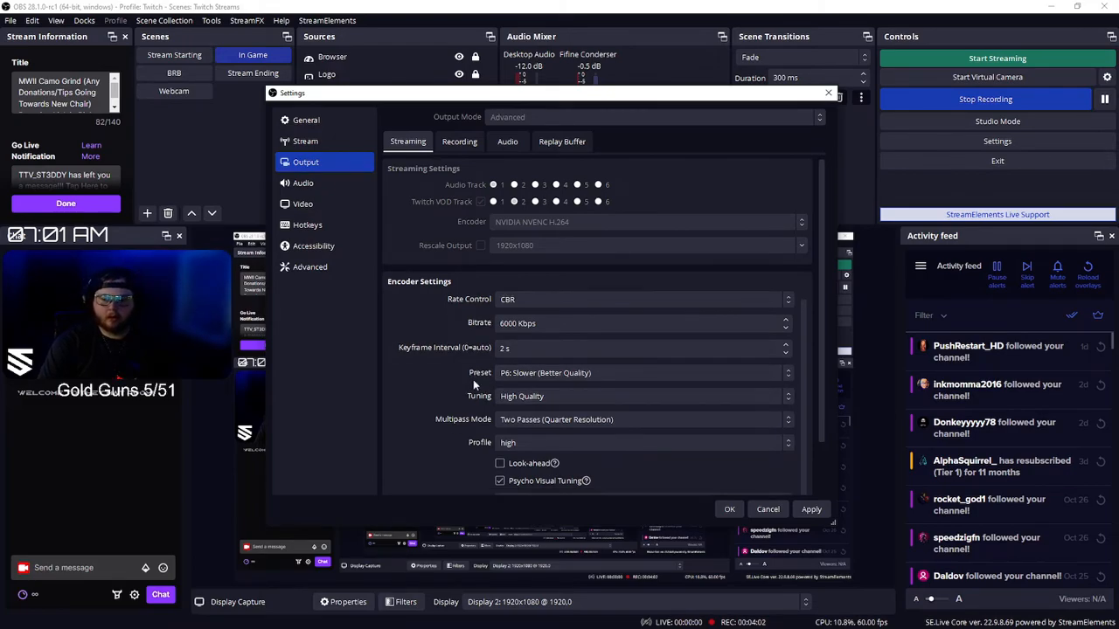
click(542, 375)
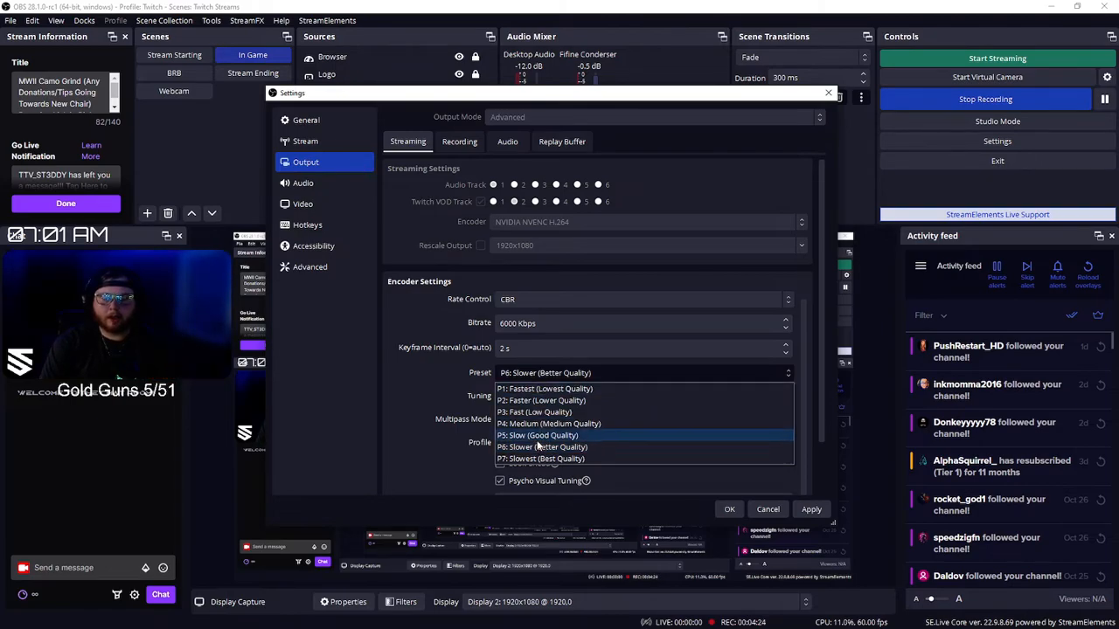
click(458, 399)
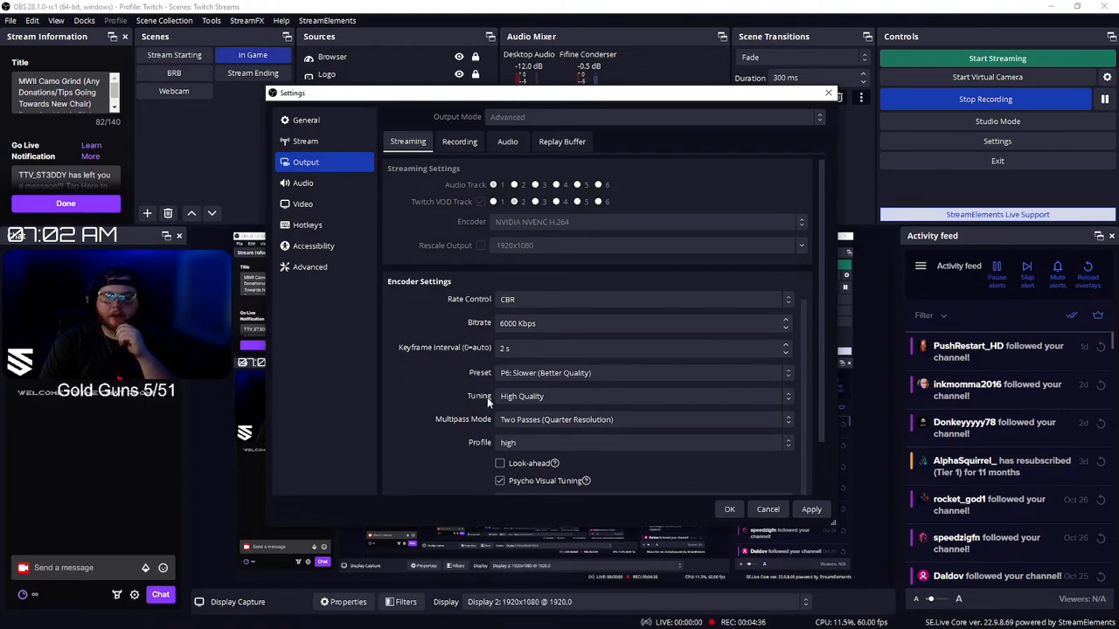
click(529, 398)
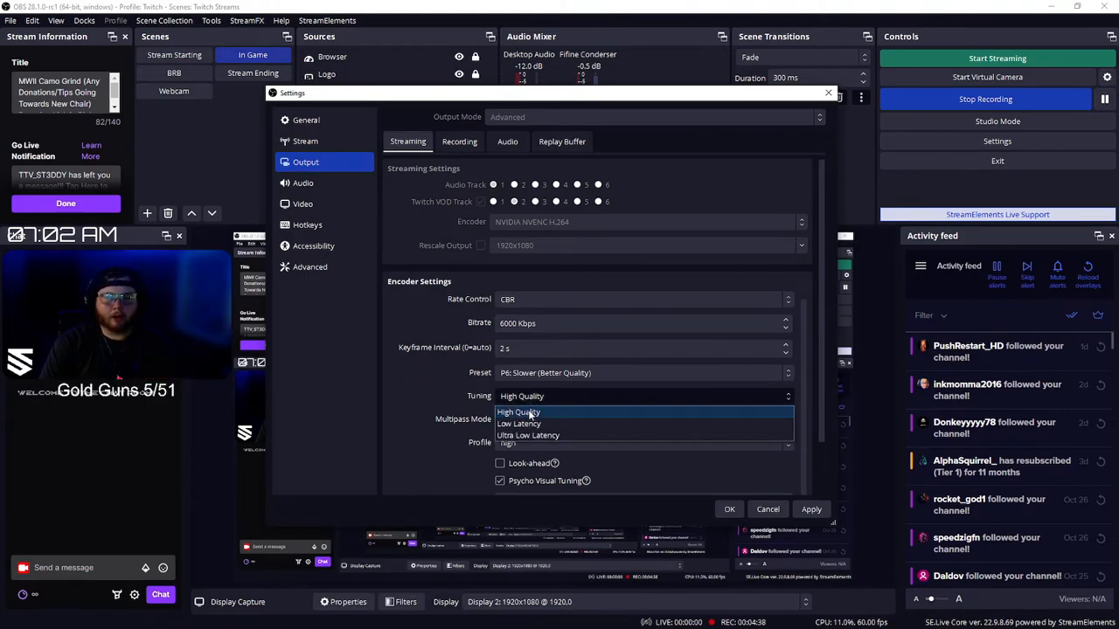
click(457, 390)
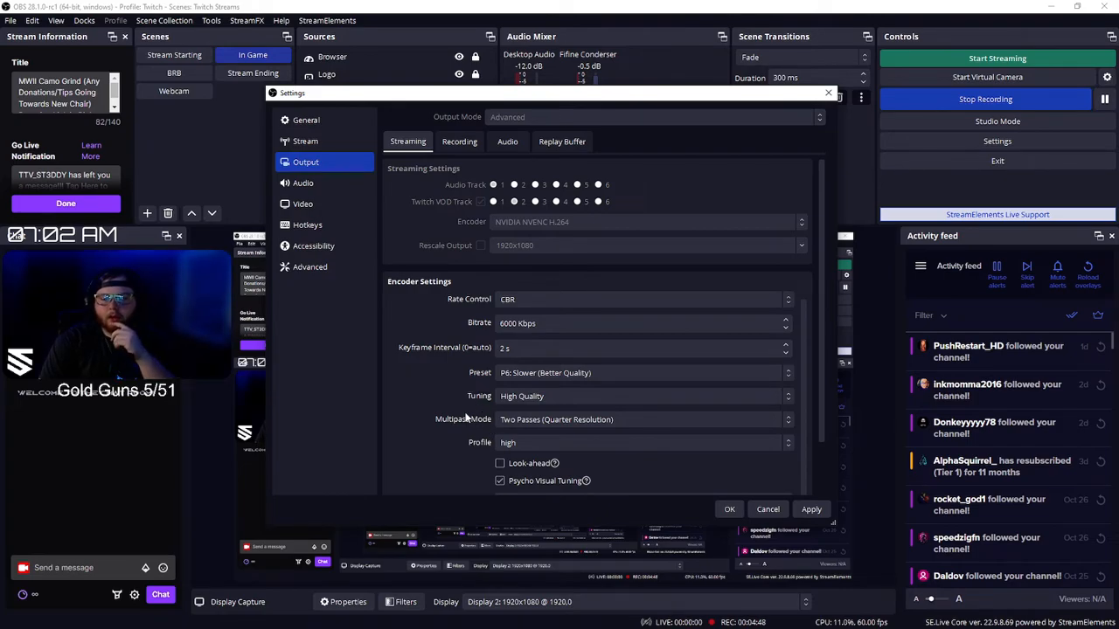
- Examine the Multipass Mode and Profile options, the Look-ahead explanation and the remaining encoder settings through Max B-frames
scroll(475, 416, down, 1)
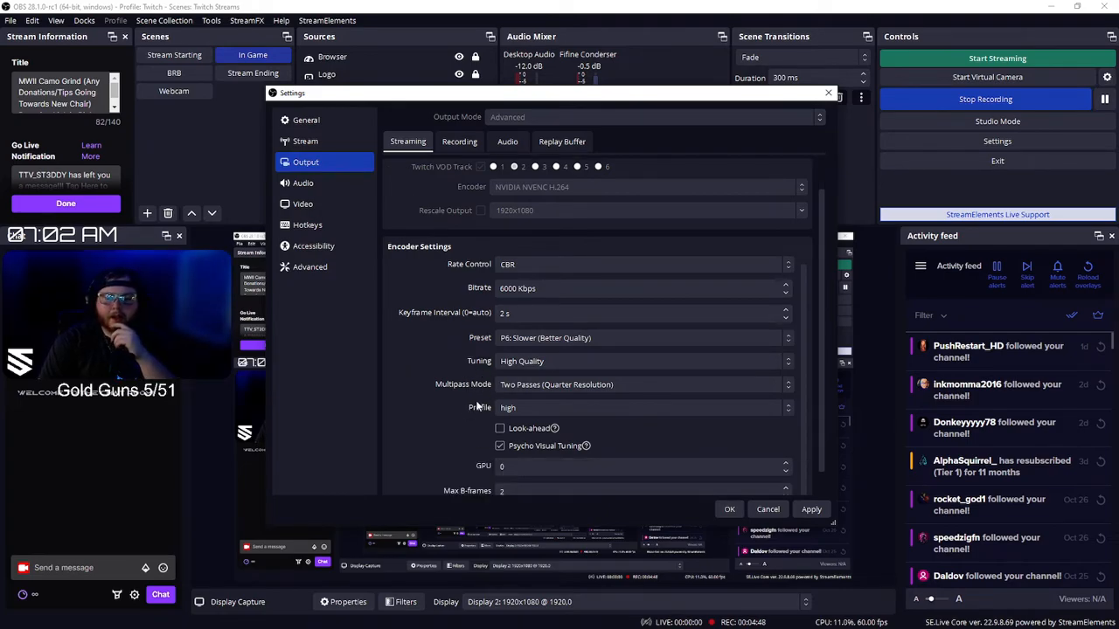
click(524, 389)
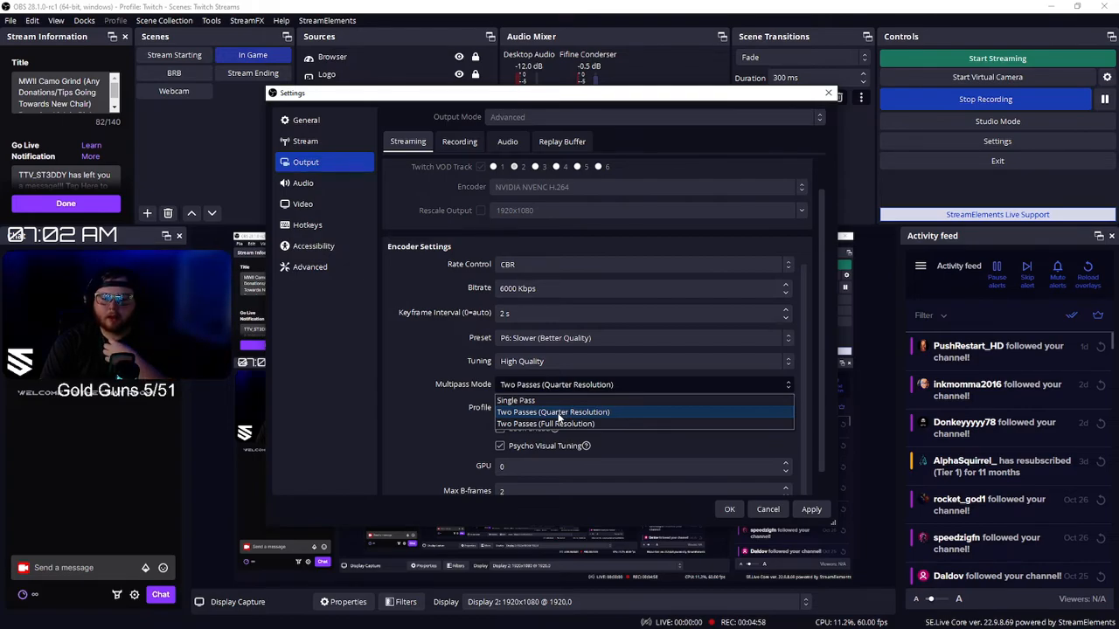
click(455, 383)
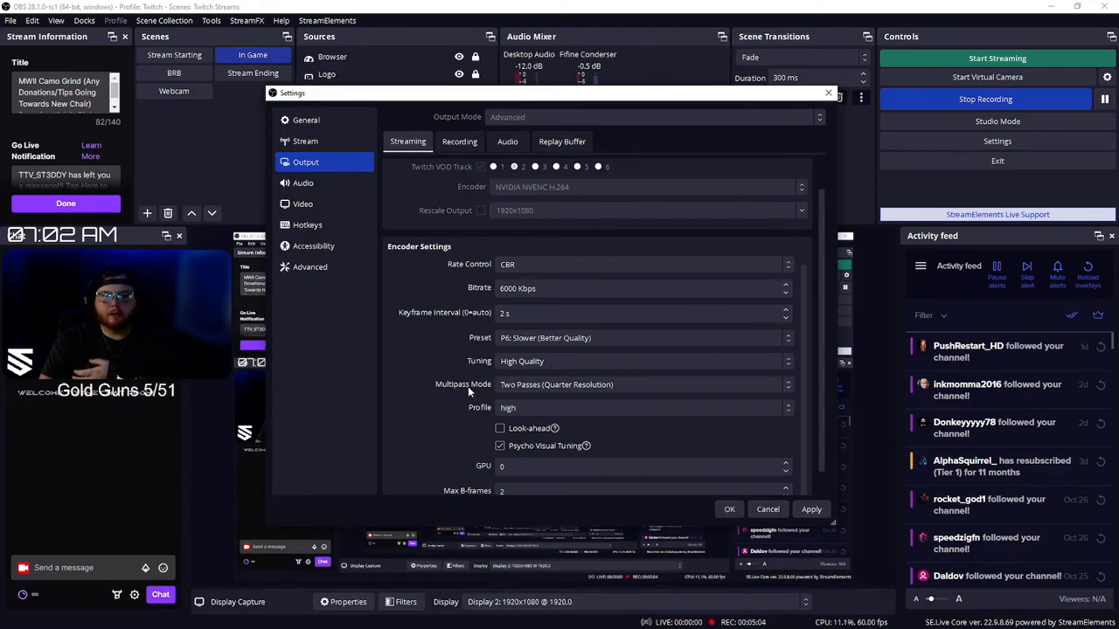
click(522, 387)
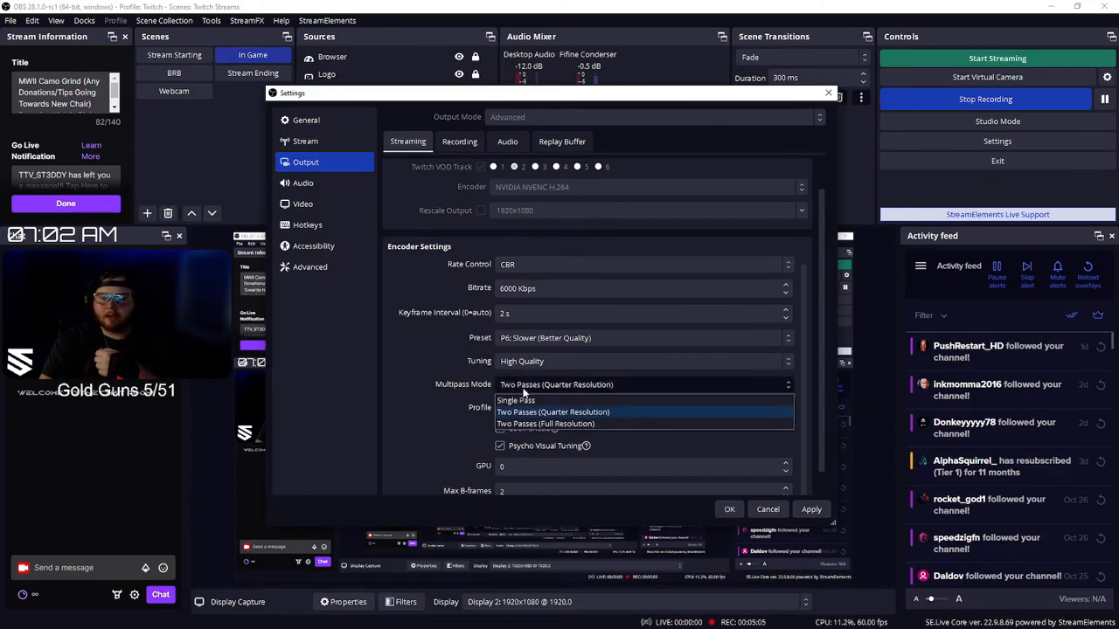
click(456, 390)
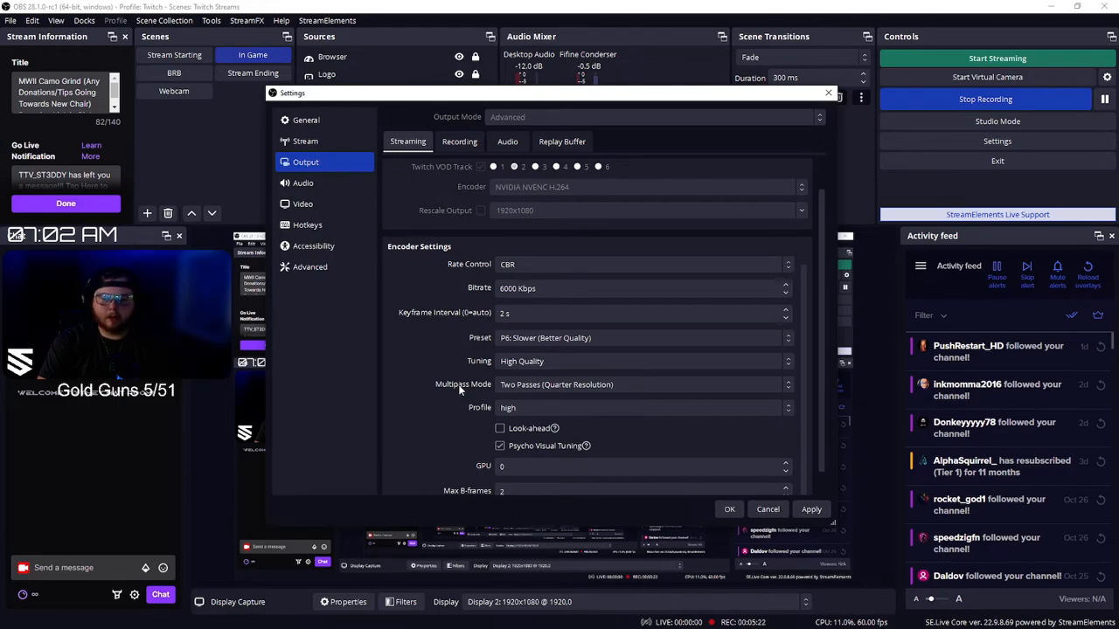
click(522, 411)
click(476, 408)
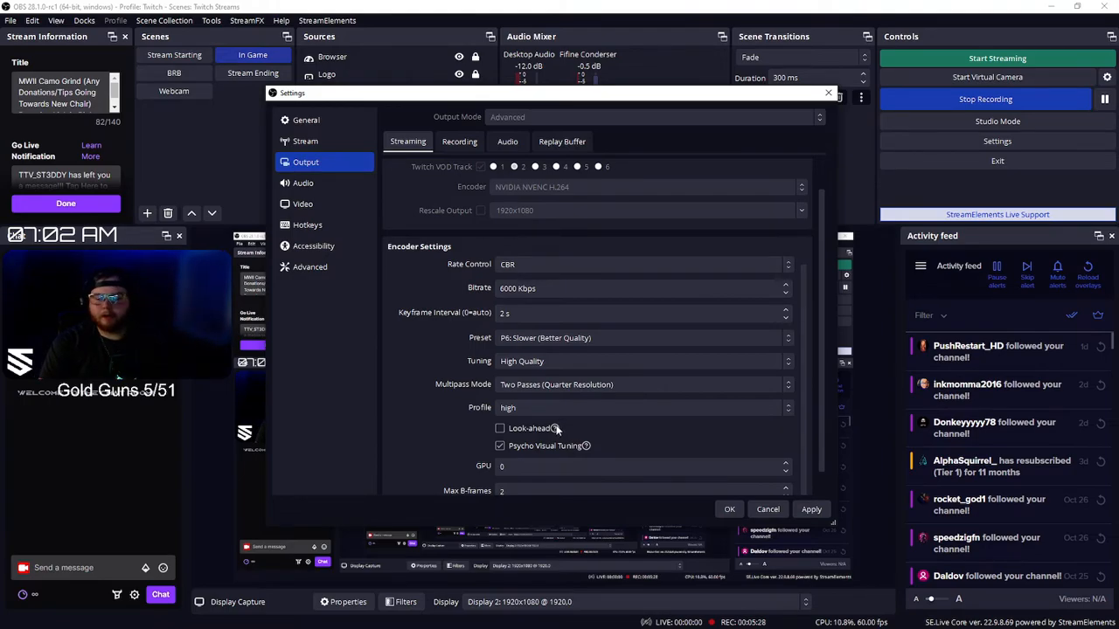
mouse_move(556, 429)
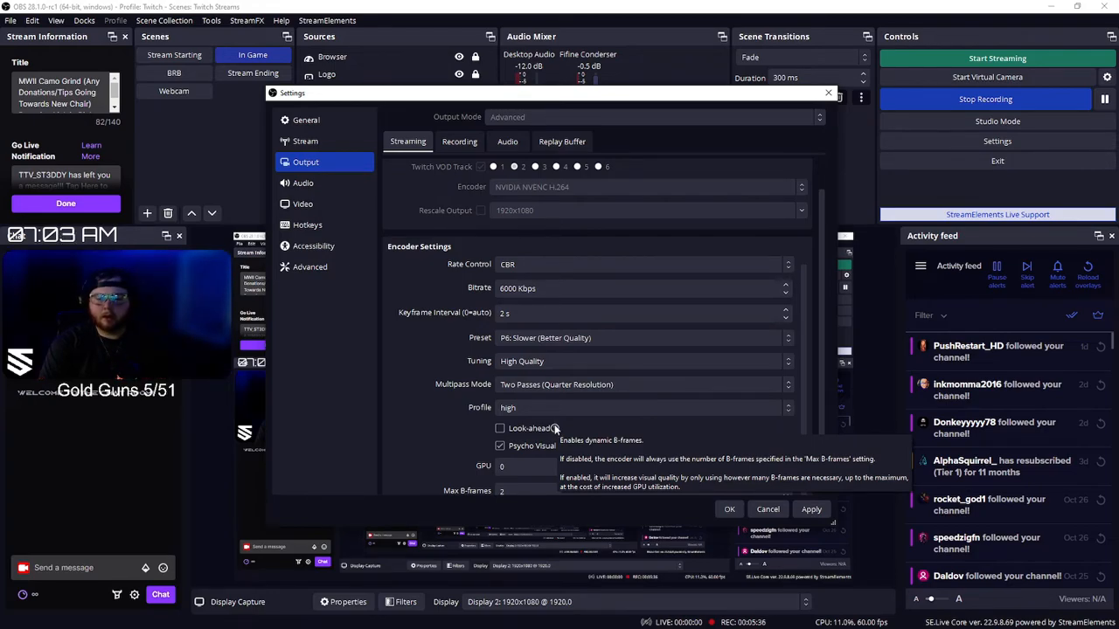
mouse_move(536, 449)
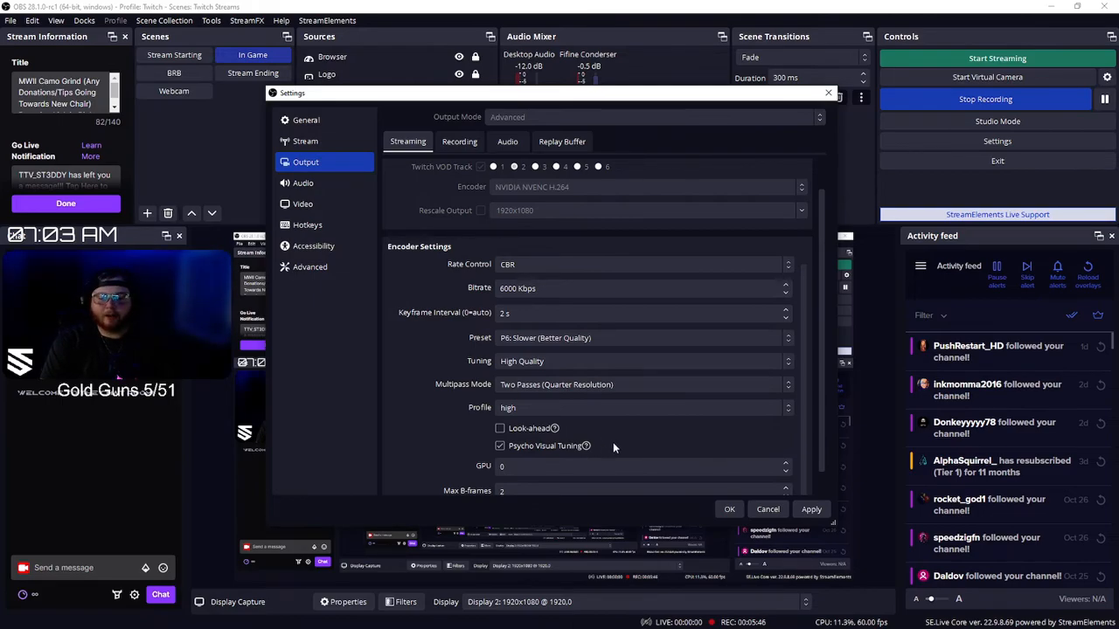
scroll(613, 442, down, 1)
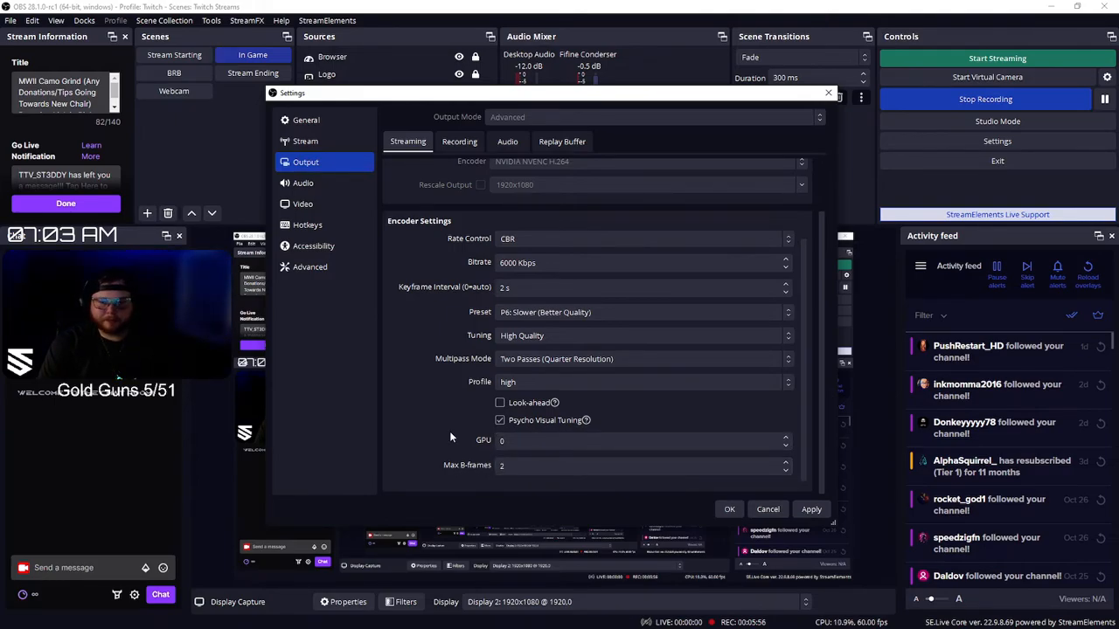
- Examine the device choices for Desktop Audio and Mic/Auxiliary Audio and the advanced monitoring options in the audio settings
click(335, 182)
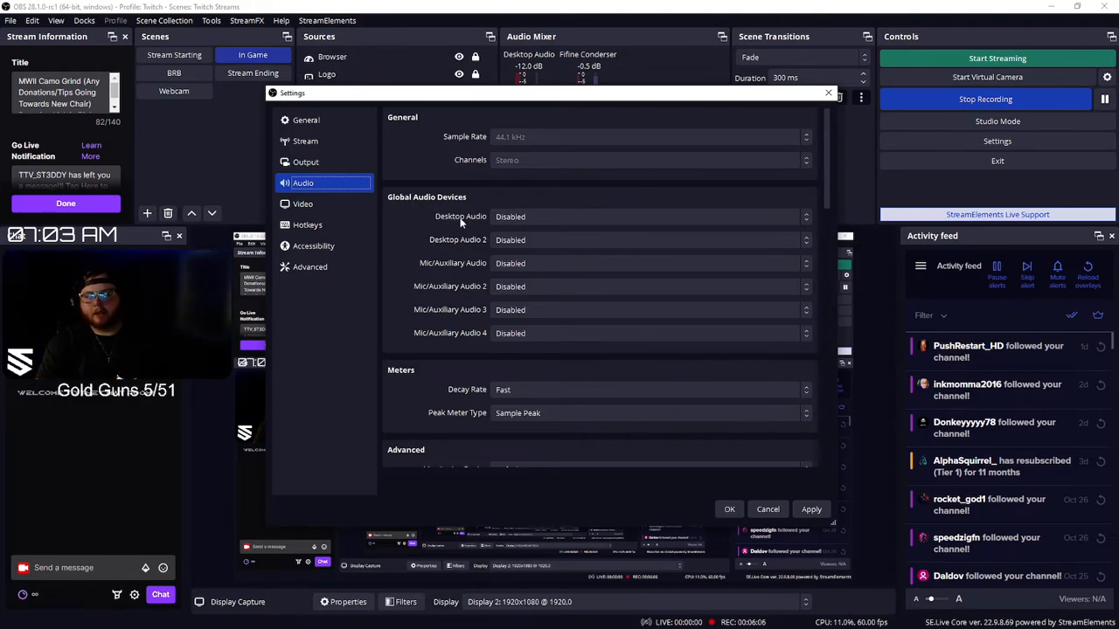
click(510, 221)
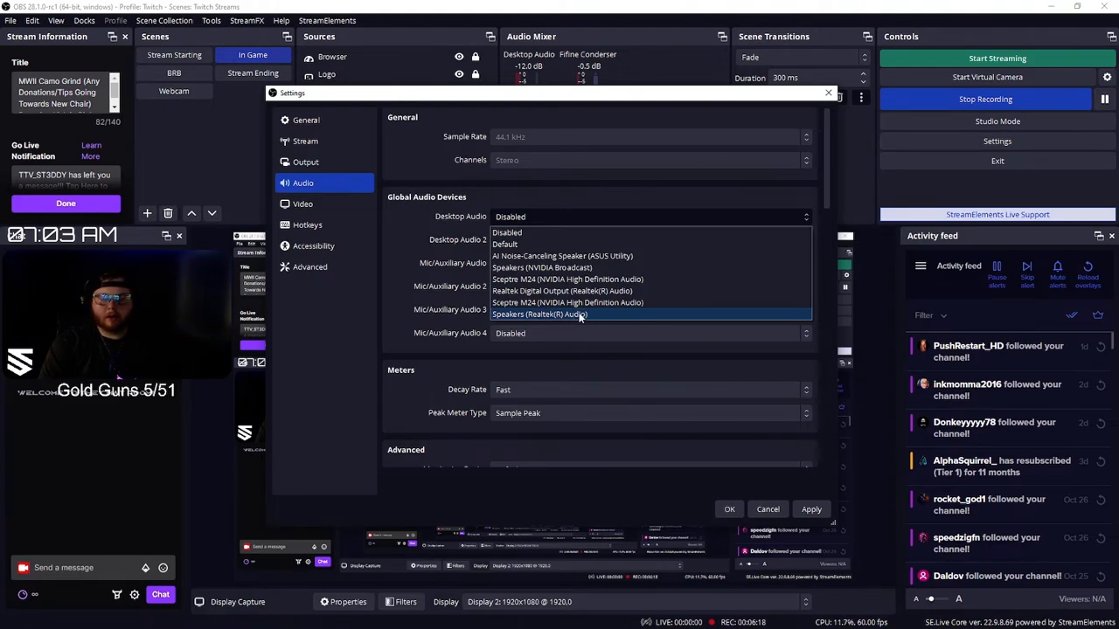
click(452, 226)
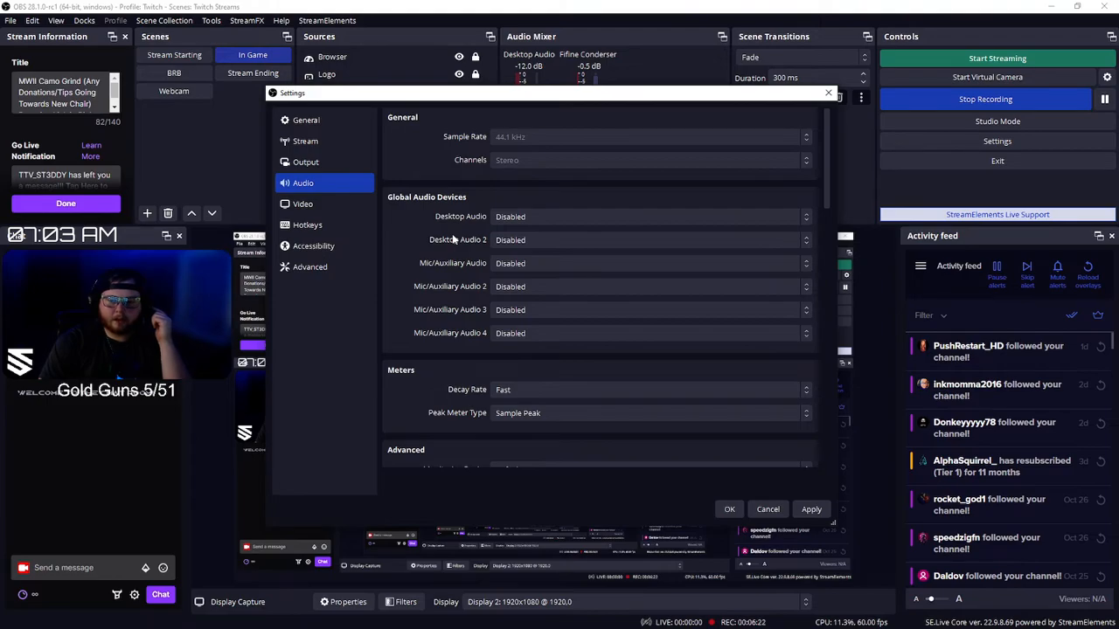
click(527, 265)
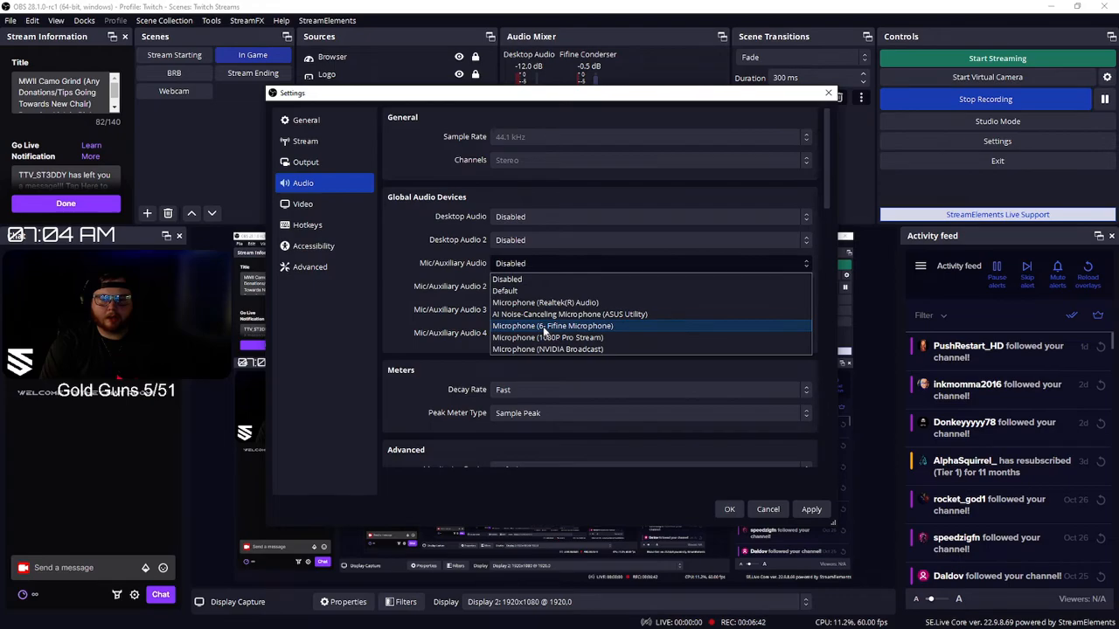
click(452, 261)
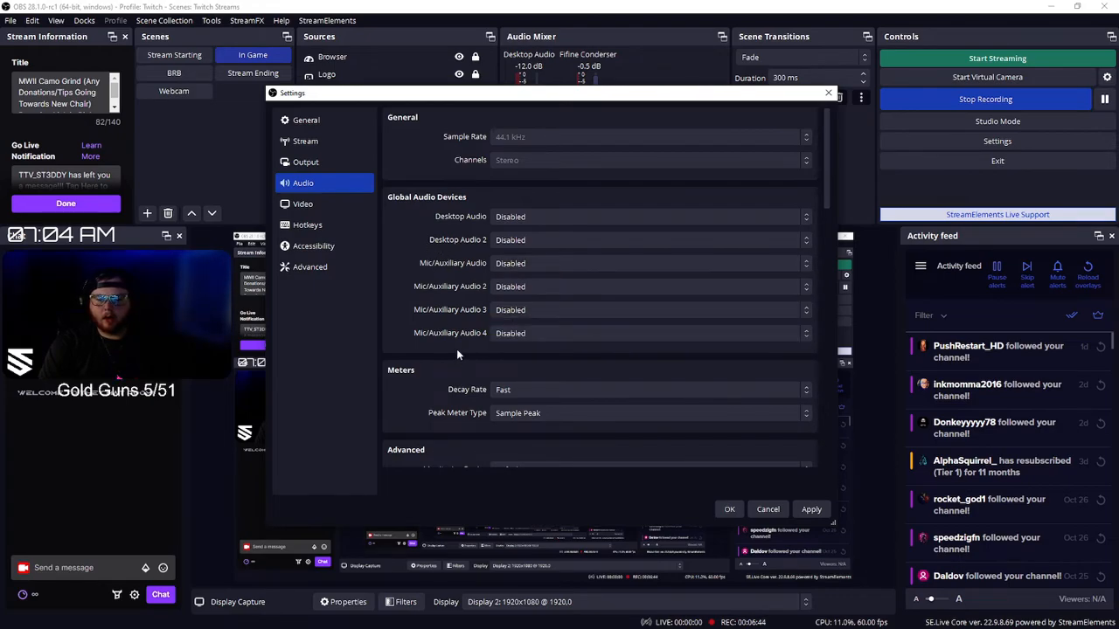
scroll(456, 349, down, 2)
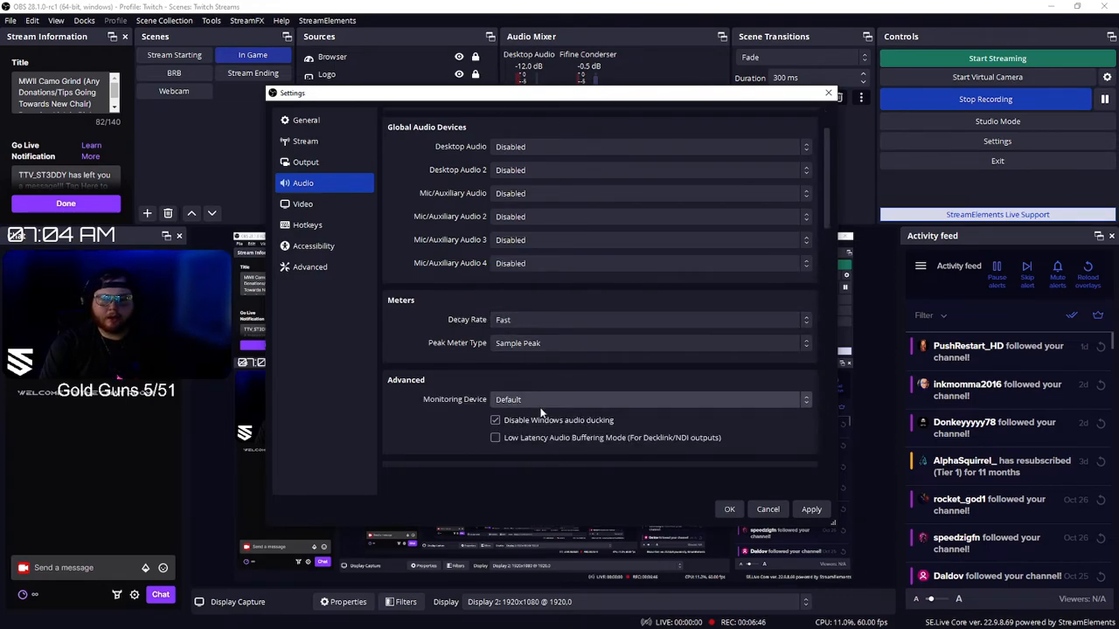
scroll(525, 280, up, 1)
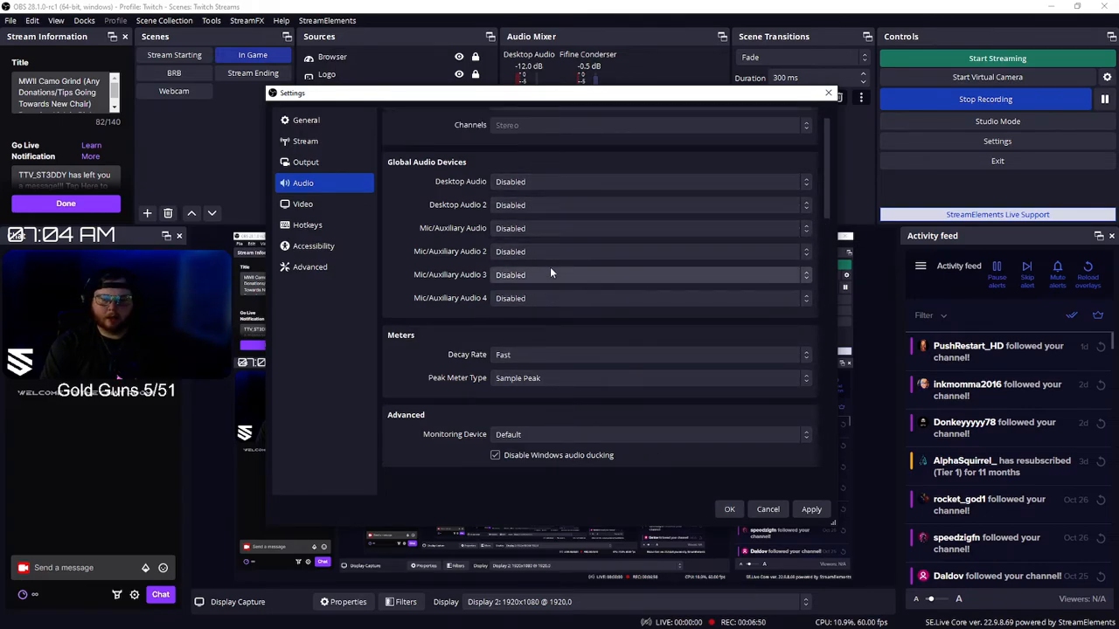
- Examine the video resolution and FPS settings, the hotkey assignments and the accessibility color settings
click(357, 202)
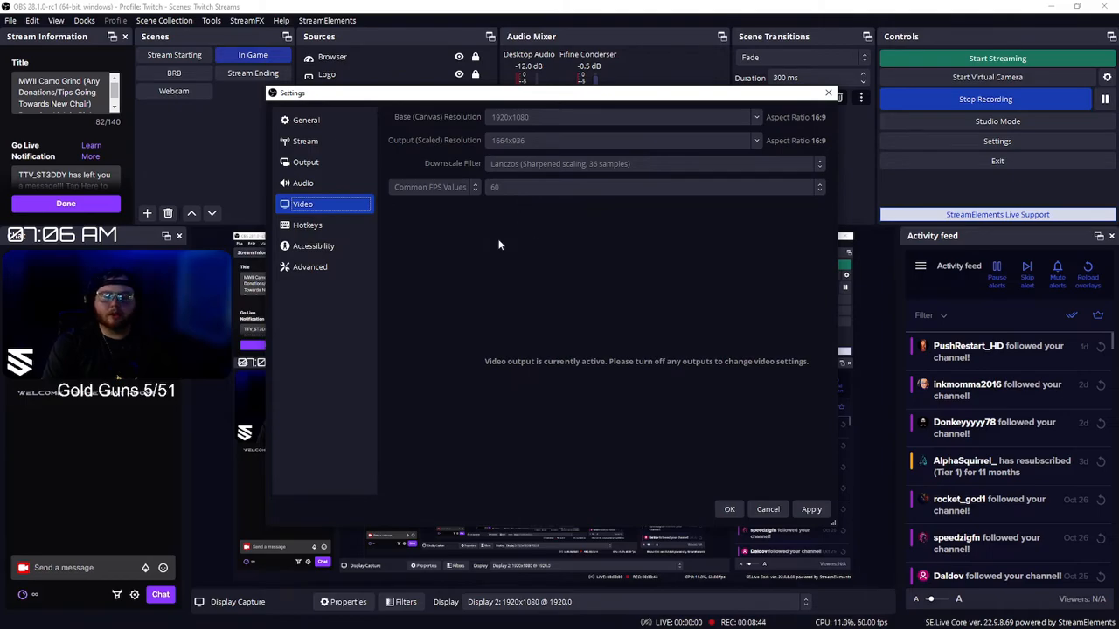
click(319, 227)
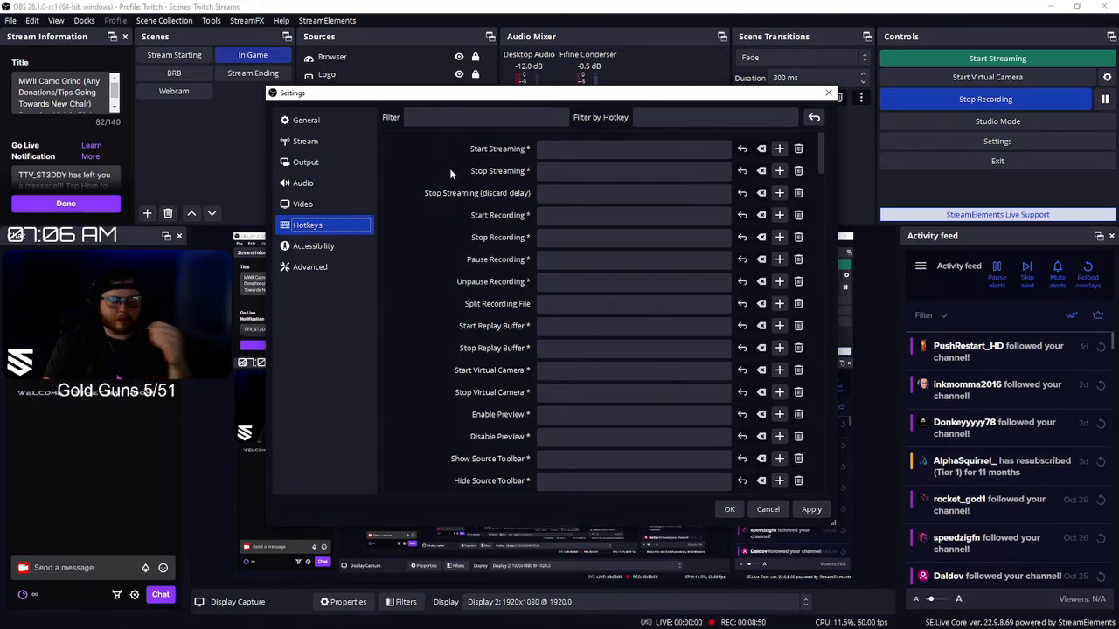
click(572, 151)
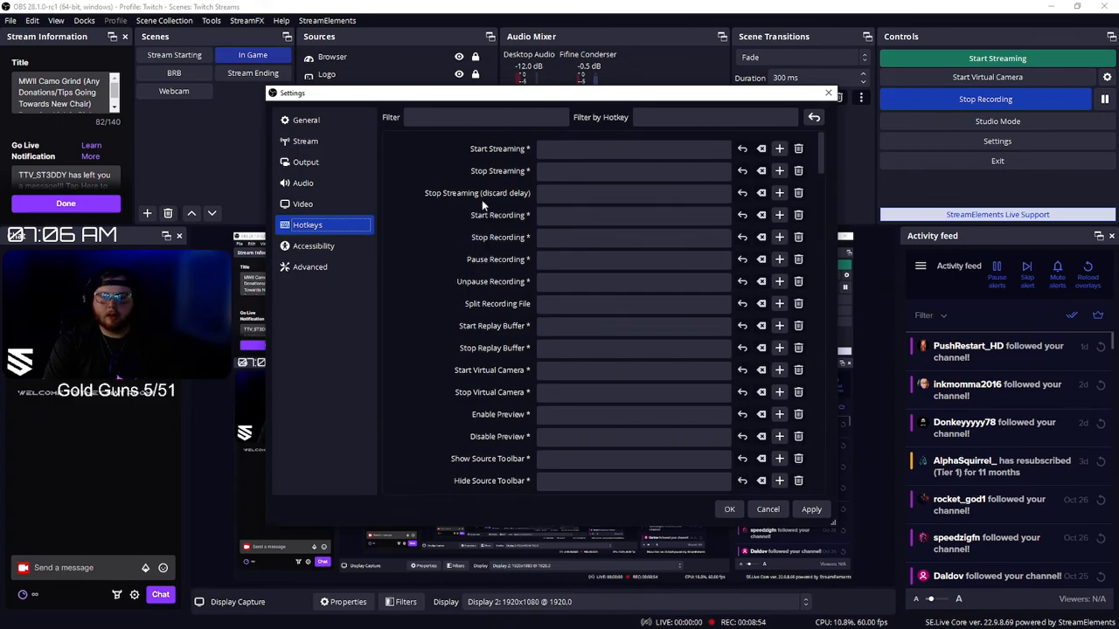
scroll(492, 214, down, 1)
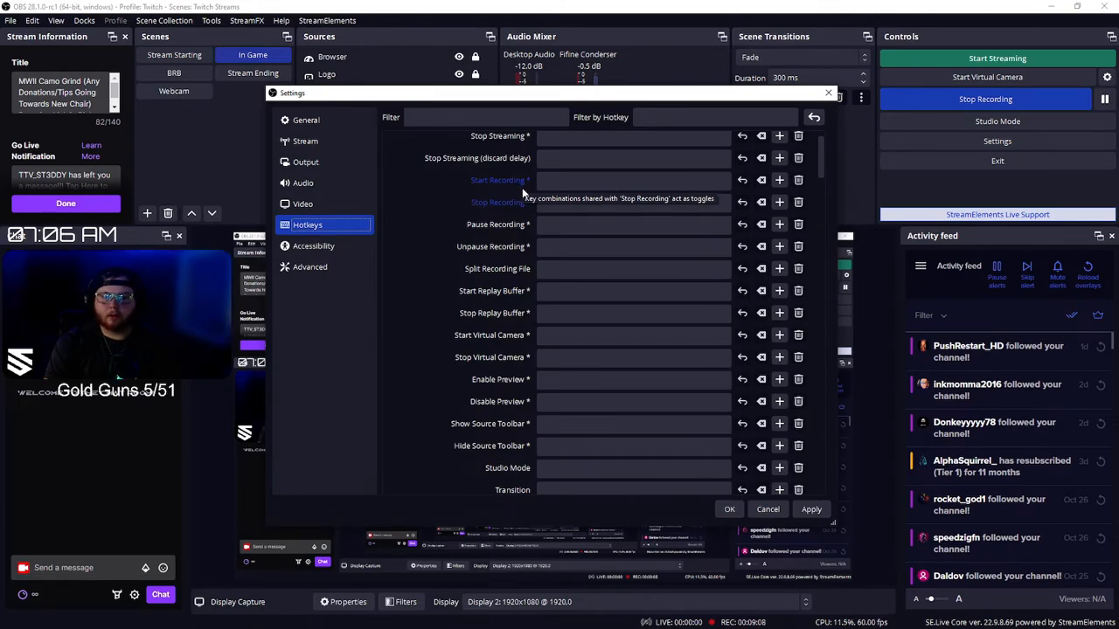
scroll(510, 295, down, 1)
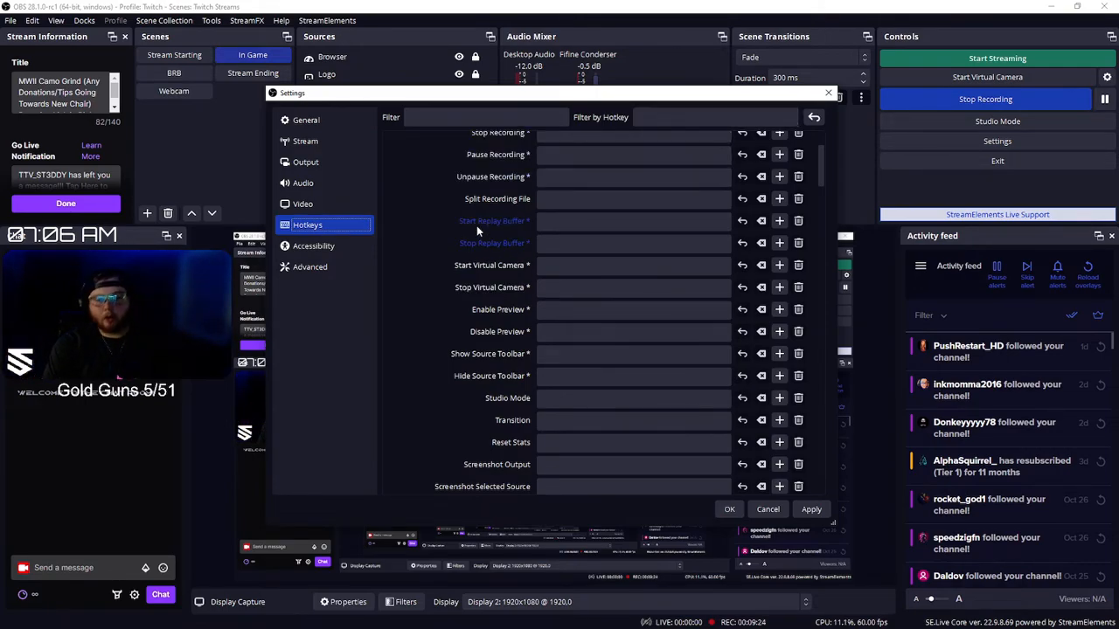
click(348, 249)
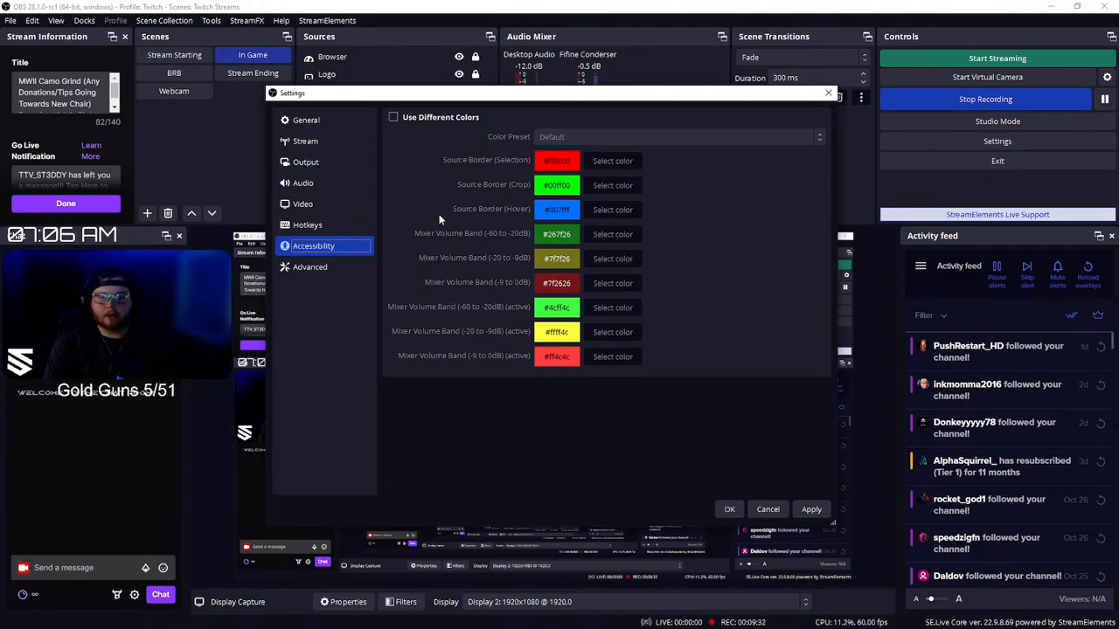
- Examine the Process Priority choices in the advanced settings and pick Above Normal
click(344, 273)
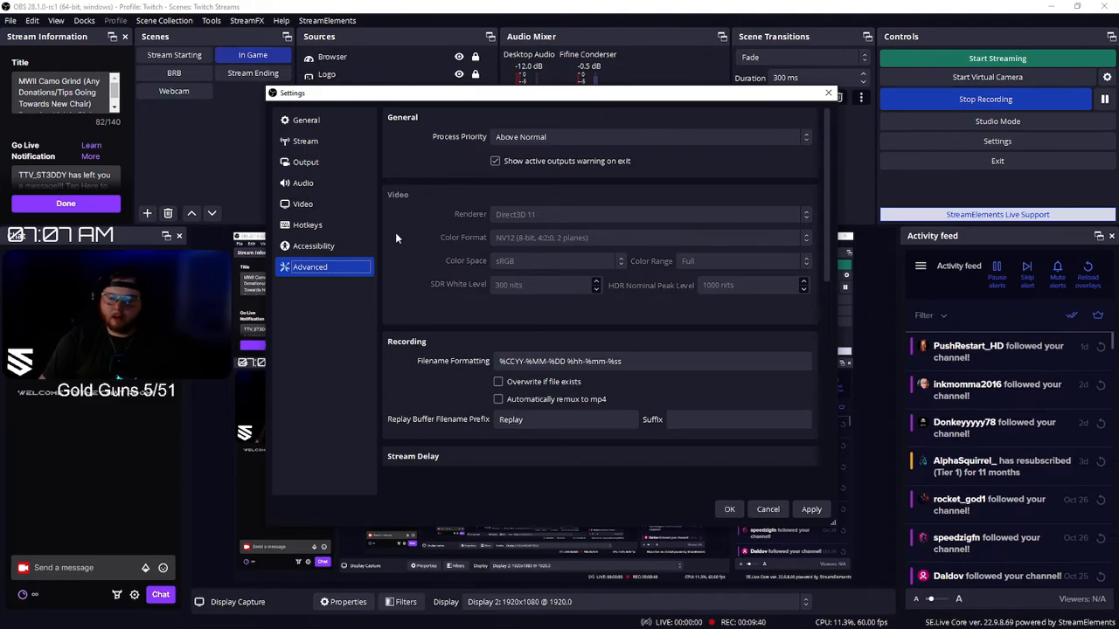
click(554, 138)
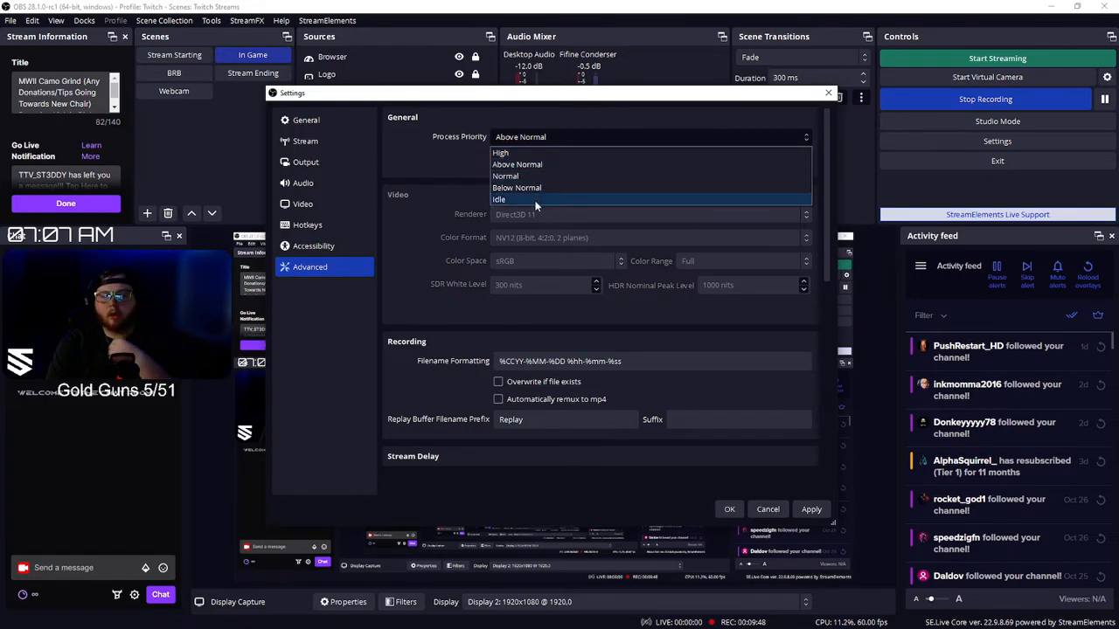
click(529, 164)
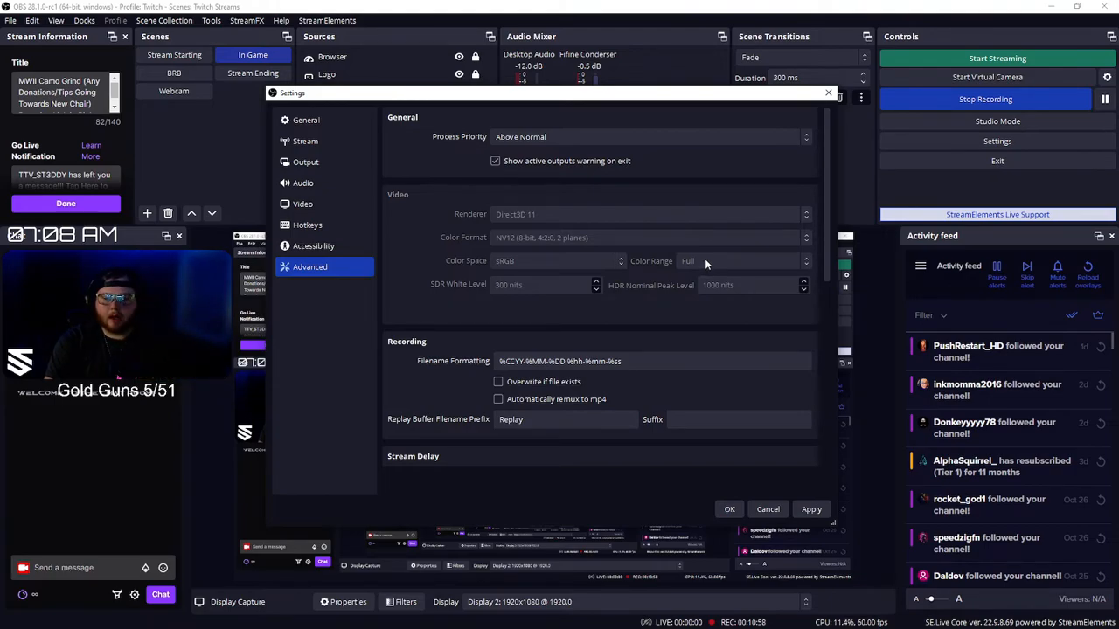
- Examine the advanced Video, Recording, Stream Delay and Automatically Reconnect settings
scroll(704, 259, down, 1)
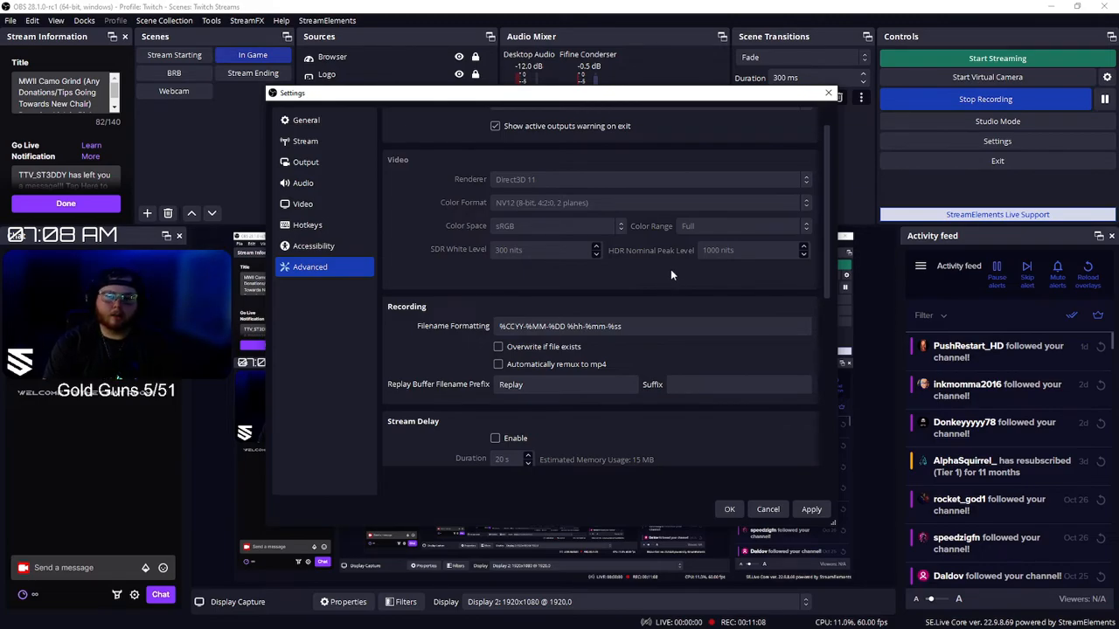
scroll(670, 278, down, 1)
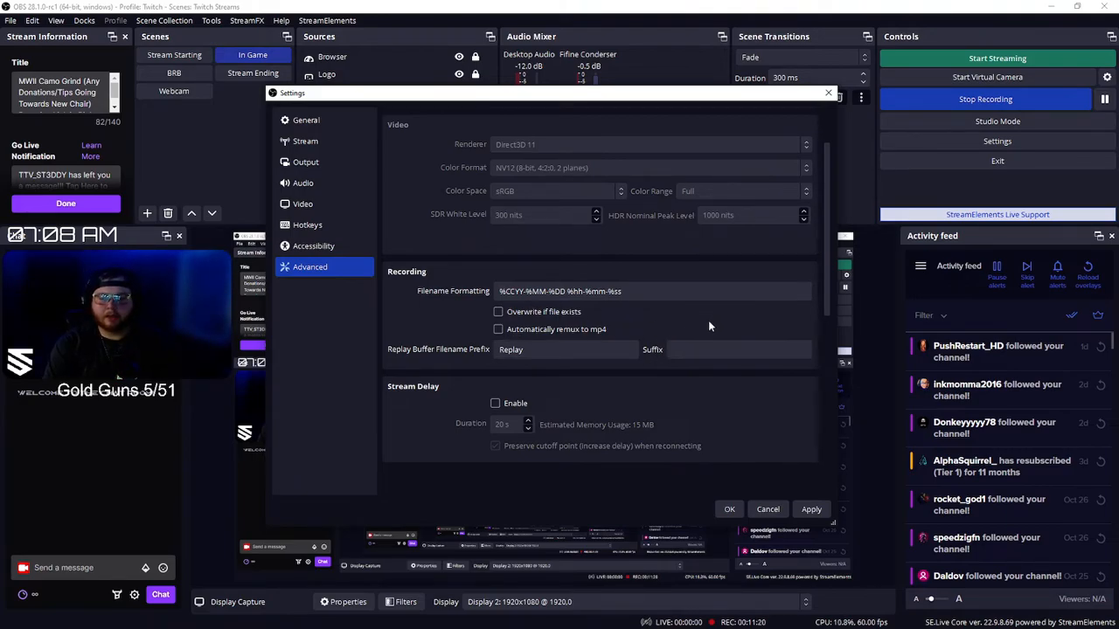
scroll(612, 371, down, 1)
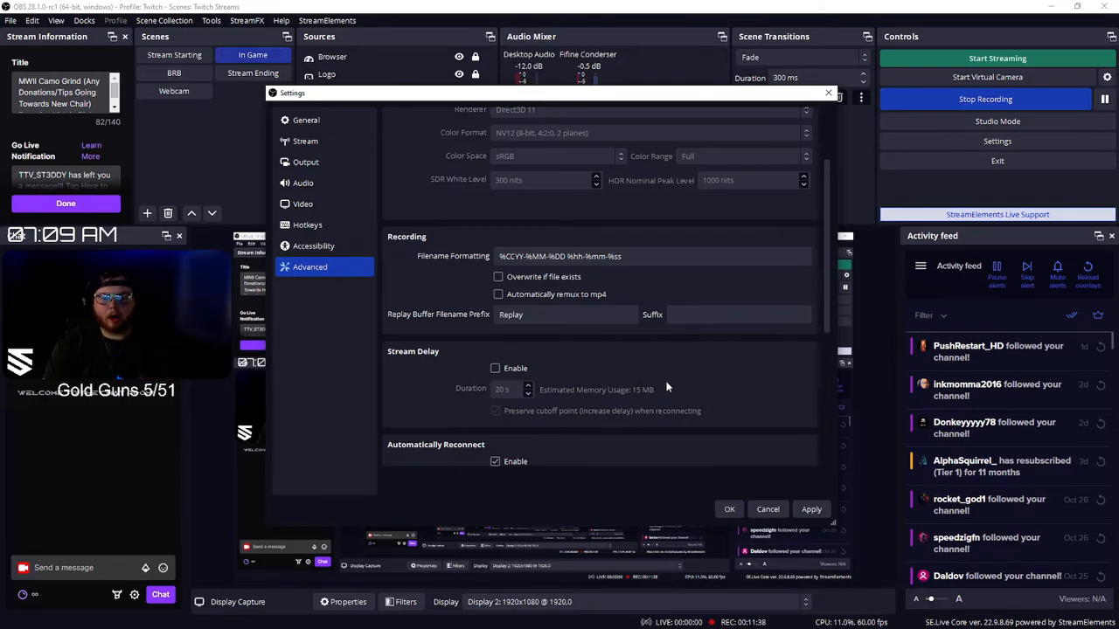
scroll(664, 384, down, 1)
scroll(667, 385, down, 1)
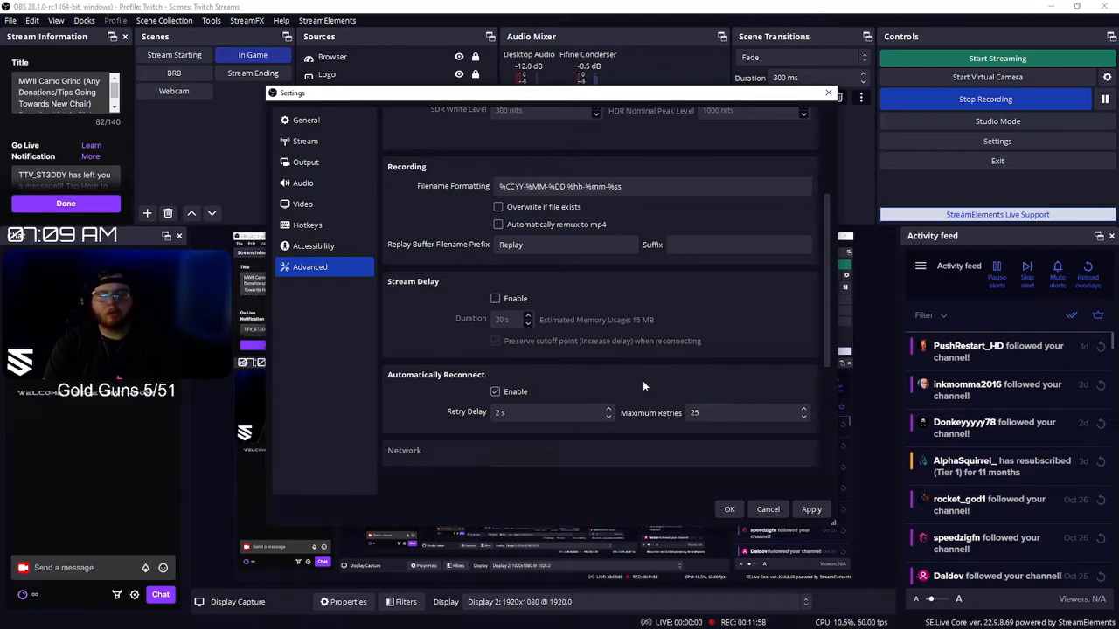
- Examine the advanced Network, Sources and Hotkeys settings, including the dynamic bitrate option, and close the settings without saving
scroll(645, 377, down, 3)
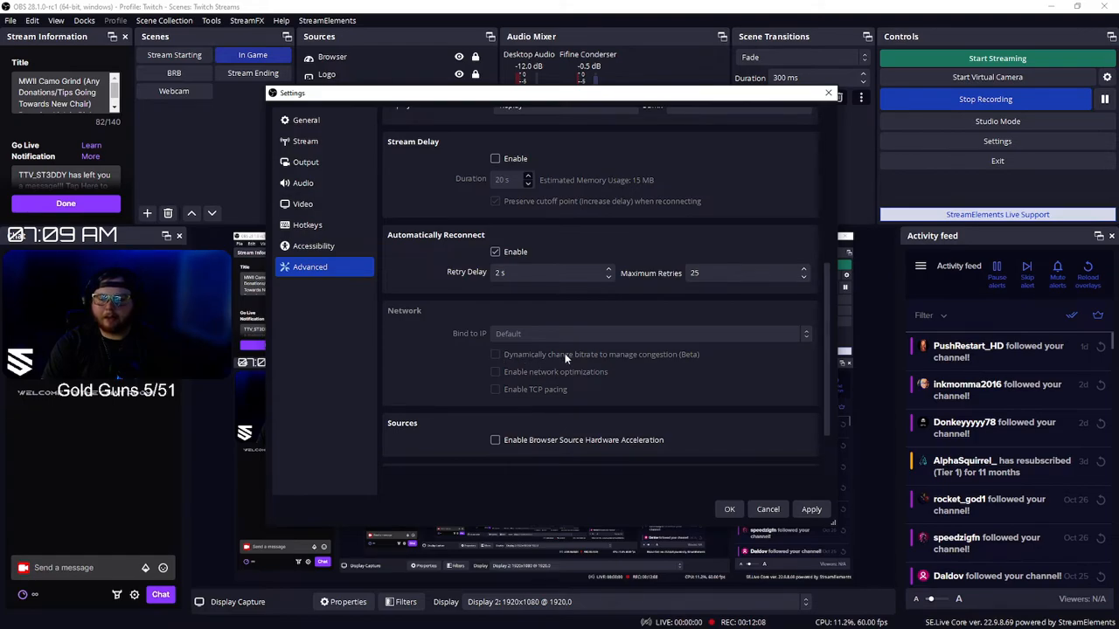
mouse_move(621, 361)
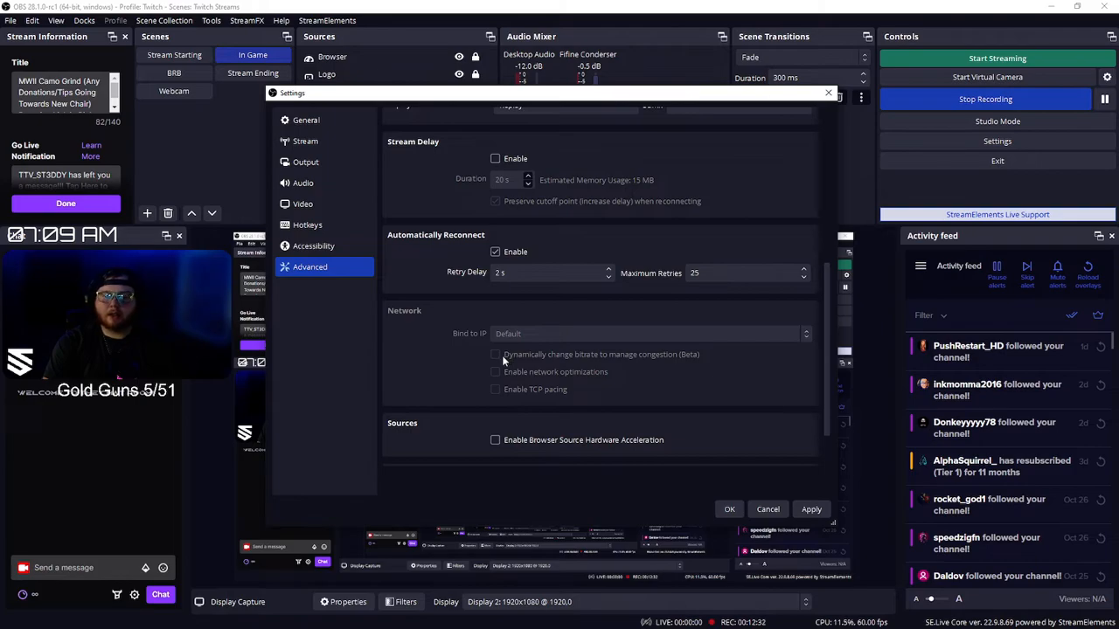
mouse_move(497, 357)
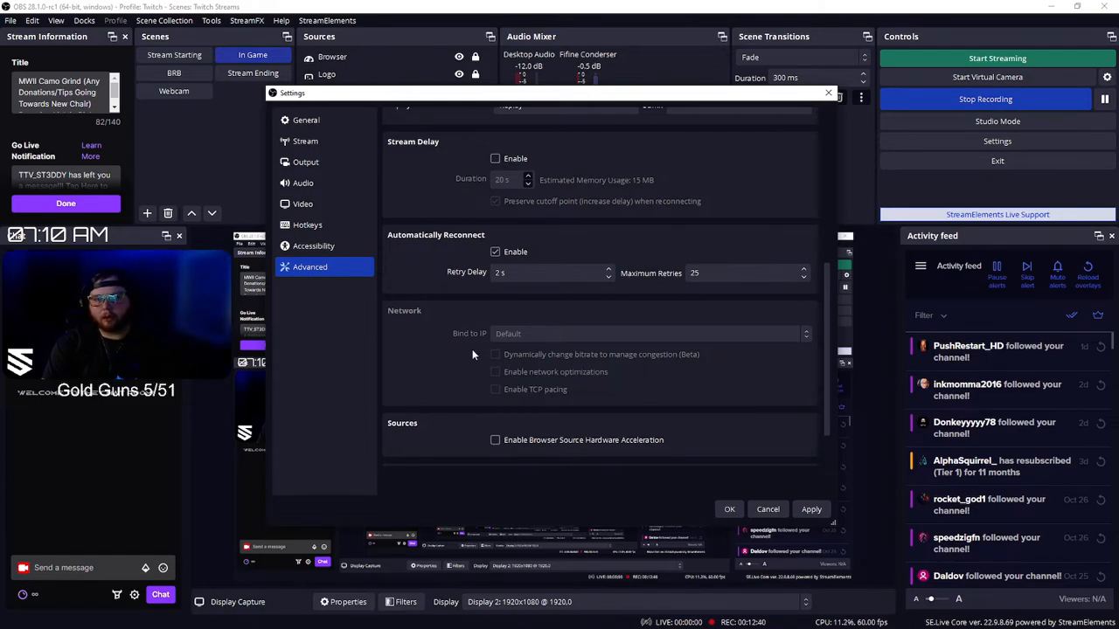
scroll(472, 349, down, 1)
scroll(603, 397, down, 1)
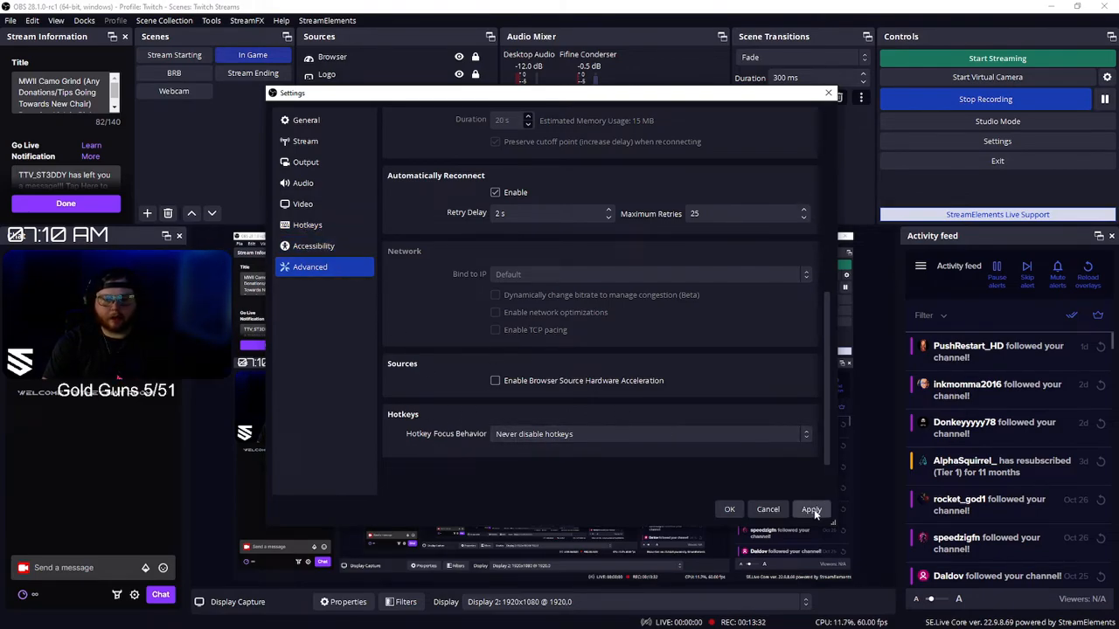
click(763, 511)
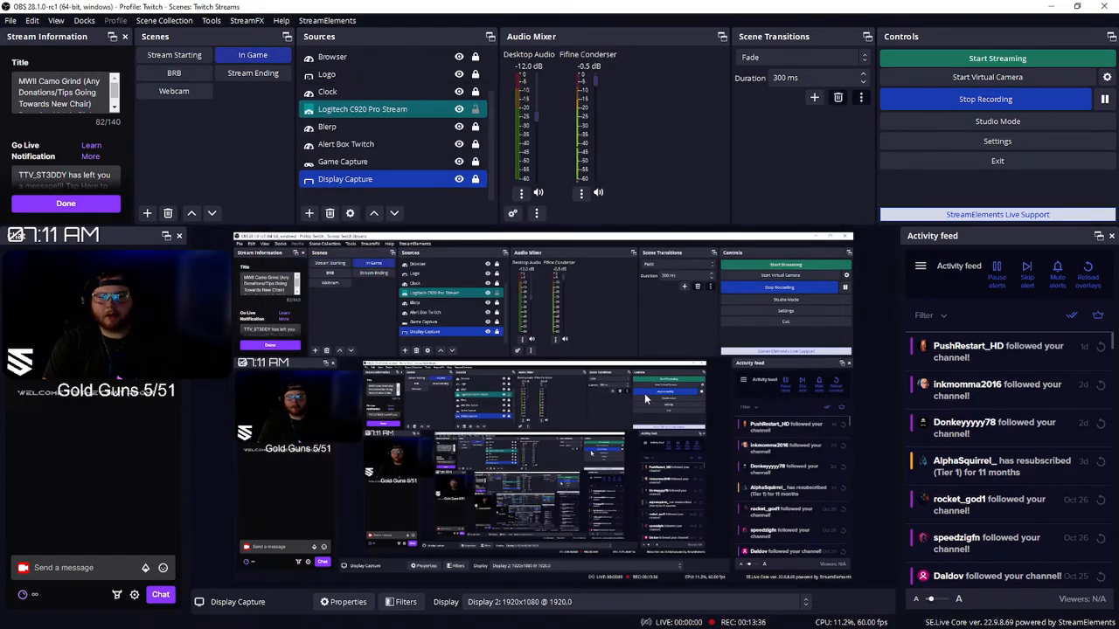